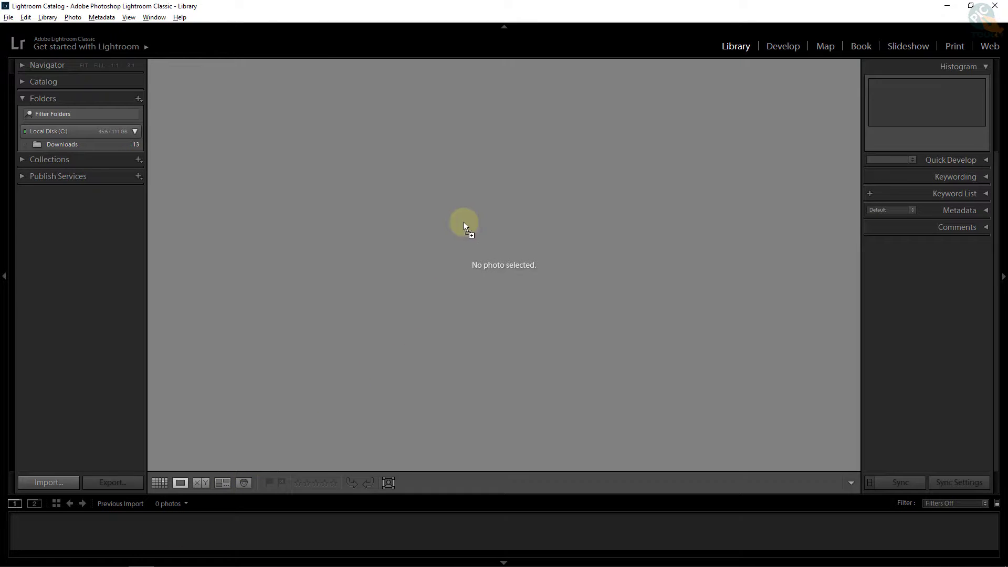
Step: Drag the dark mother-and-child tulip photo into the Library and import it into the catalog
{"action": "left_click_drag", "start_coordinate": [476, 263], "coordinate": [475, 264]}
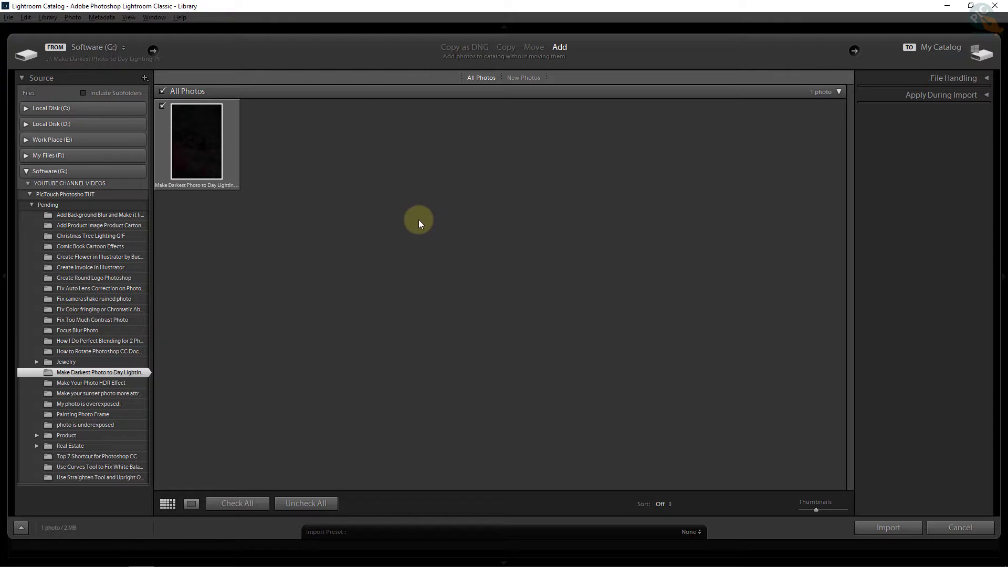
{"action": "left_click", "coordinate": [888, 528]}
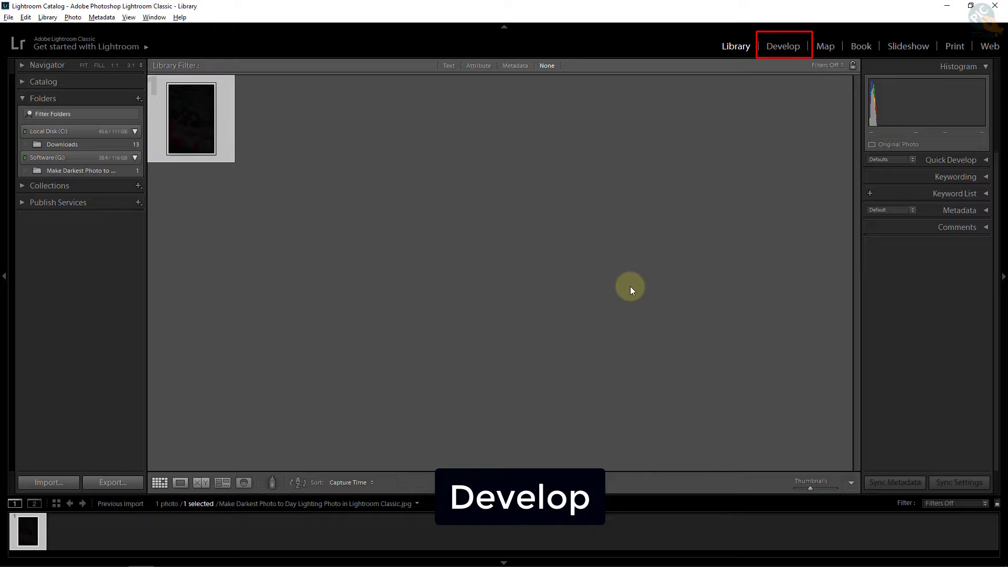
Step: Open the tulip photo in the Develop module with the filmstrip hidden
{"action": "left_click", "coordinate": [783, 47]}
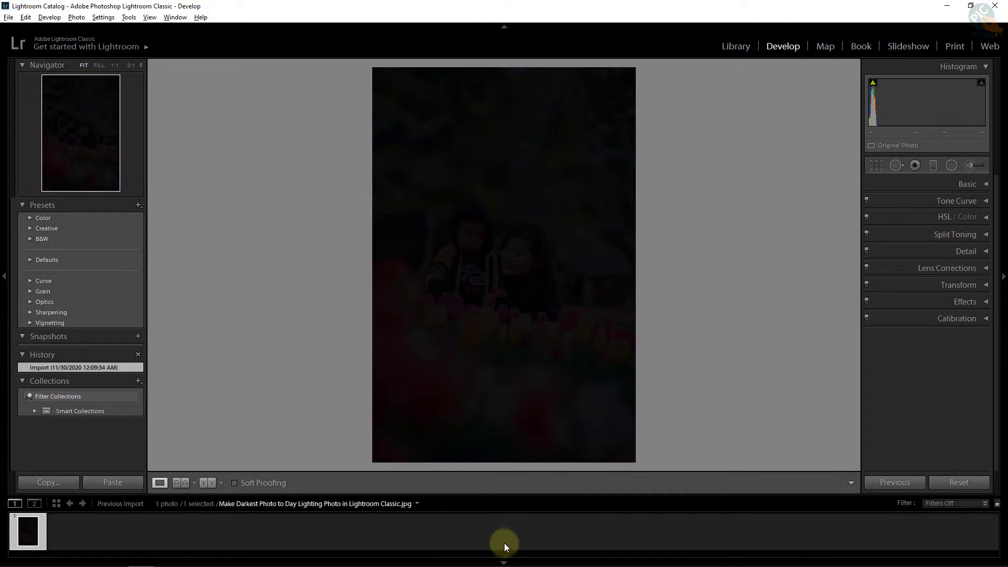
{"action": "left_click", "coordinate": [504, 563]}
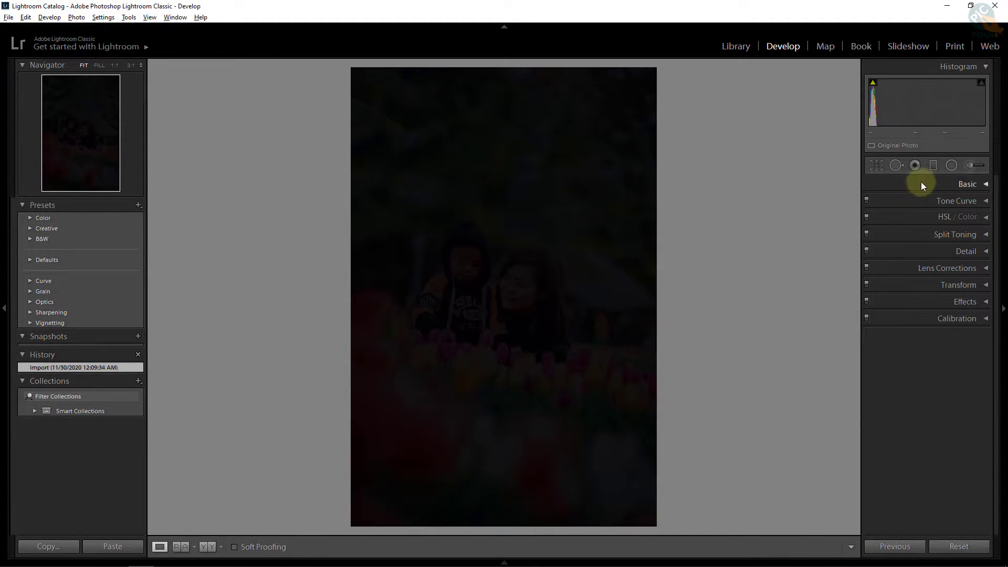
Step: In the Basic panel, set Highlights to -100 and Shadows to +100
{"action": "left_click", "coordinate": [986, 186]}
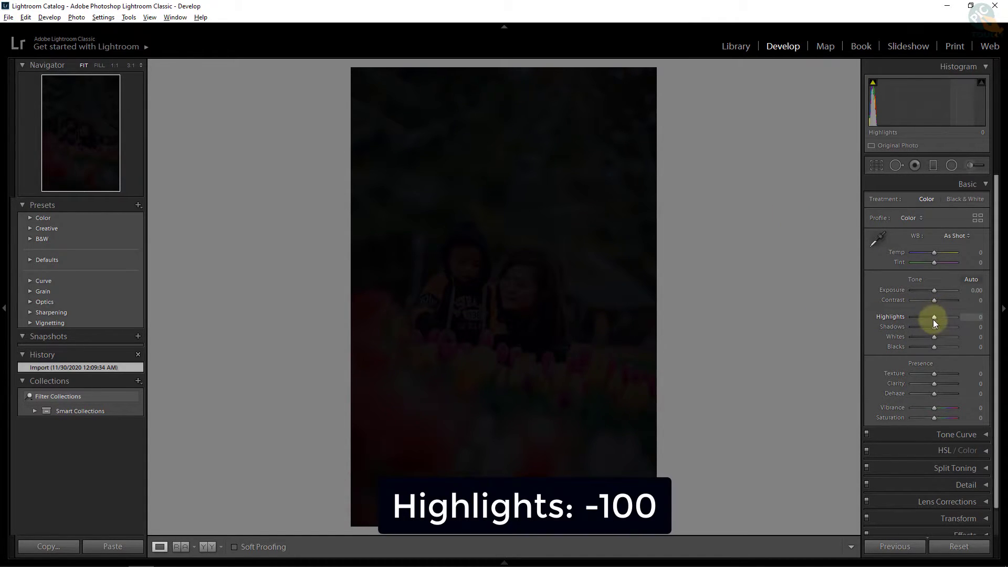
{"action": "left_click_drag", "start_coordinate": [935, 318], "coordinate": [899, 316]}
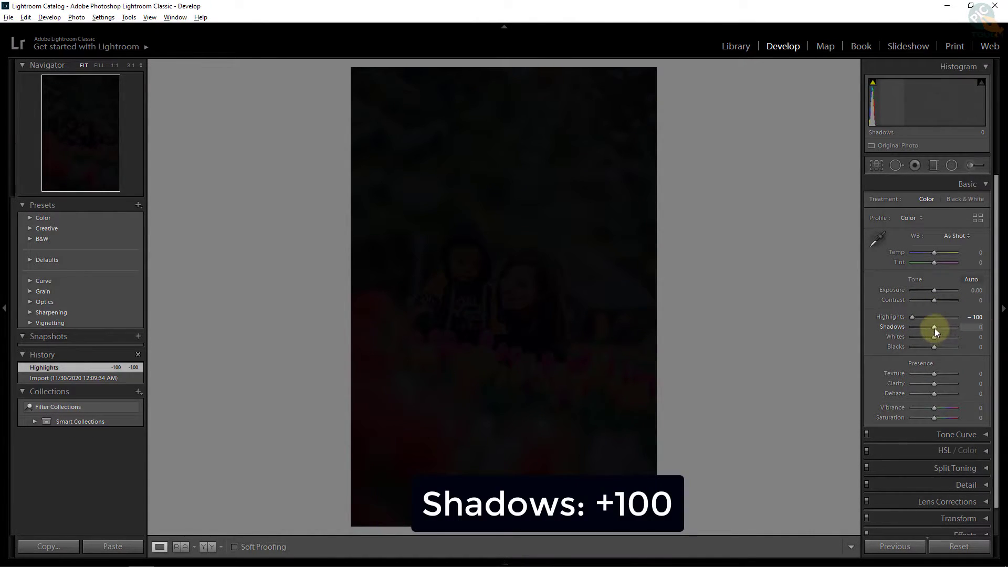
{"action": "left_click_drag", "start_coordinate": [935, 328], "coordinate": [970, 328]}
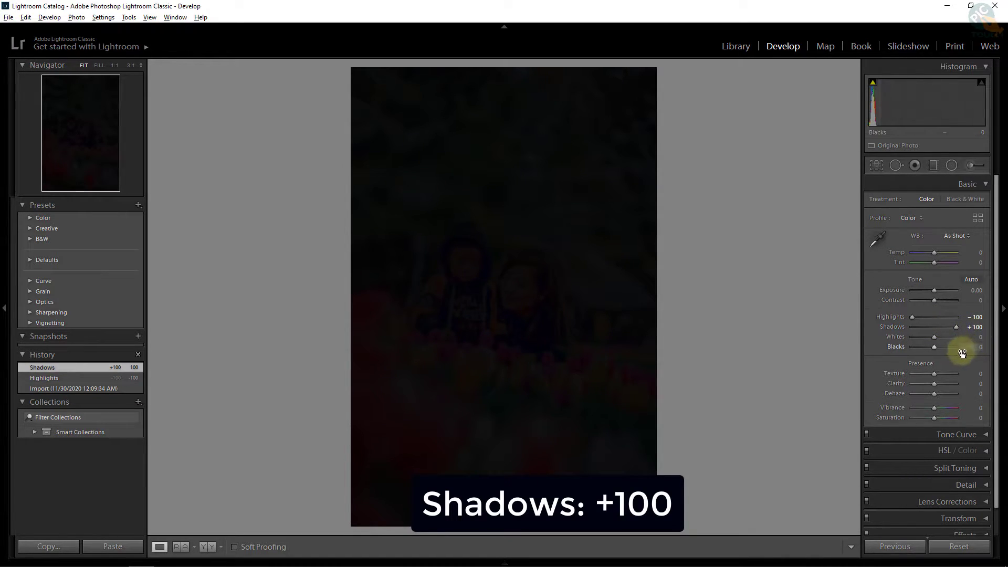
Step: Set Whites to +88 and Blacks to -29 while watching the clipping previews
{"action": "left_click", "coordinate": [935, 339], "text": "alt"}
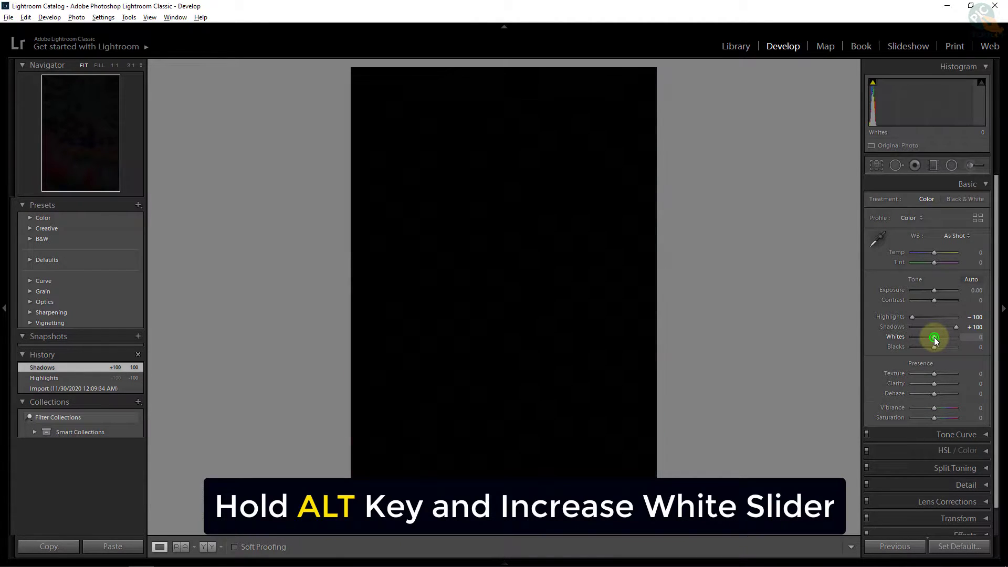
{"action": "left_click_drag", "start_coordinate": [935, 337], "coordinate": [952, 341]}
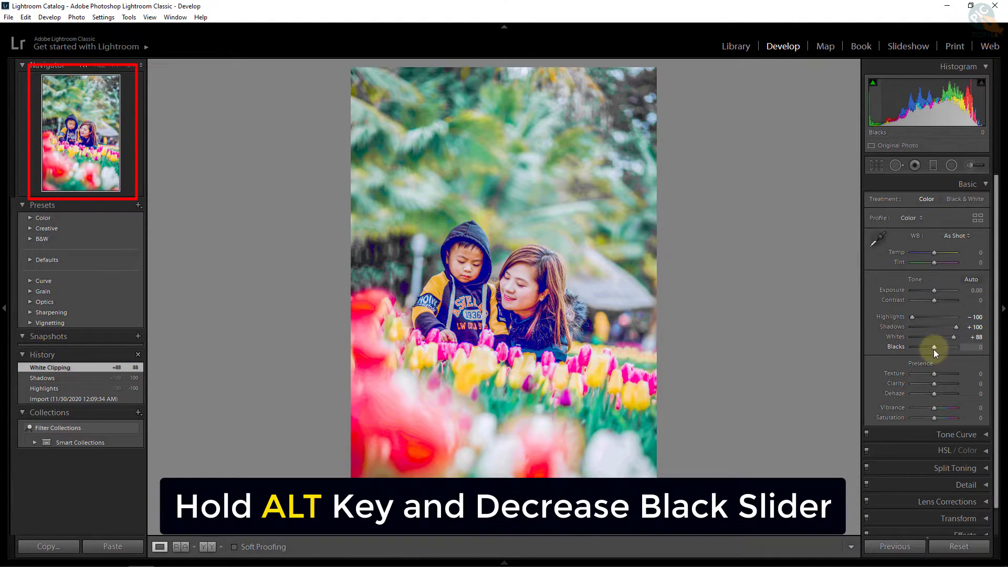
{"action": "key", "text": "alt"}
{"action": "left_click_drag", "start_coordinate": [935, 346], "coordinate": [928, 347]}
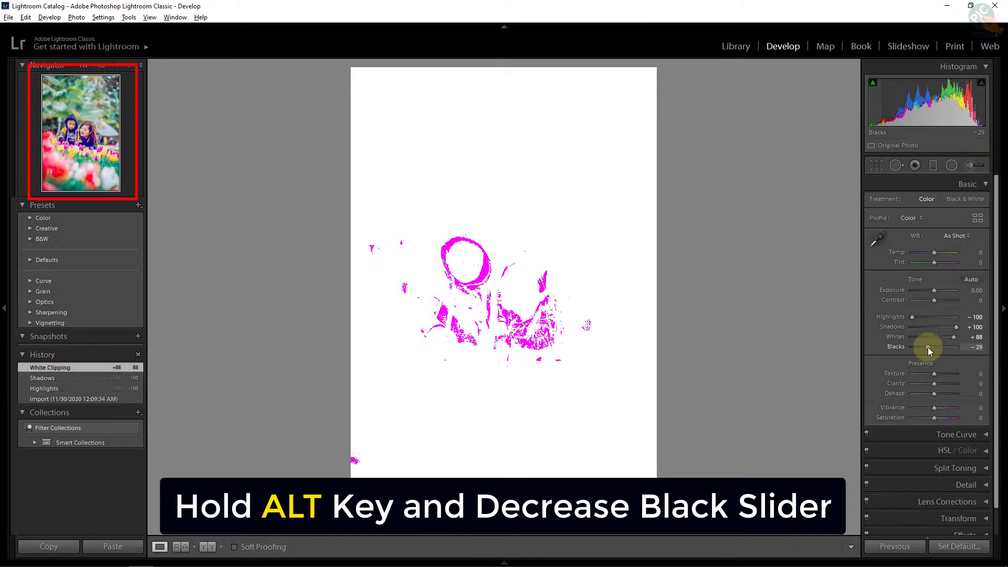
{"action": "left_click_drag", "start_coordinate": [929, 348], "coordinate": [929, 347]}
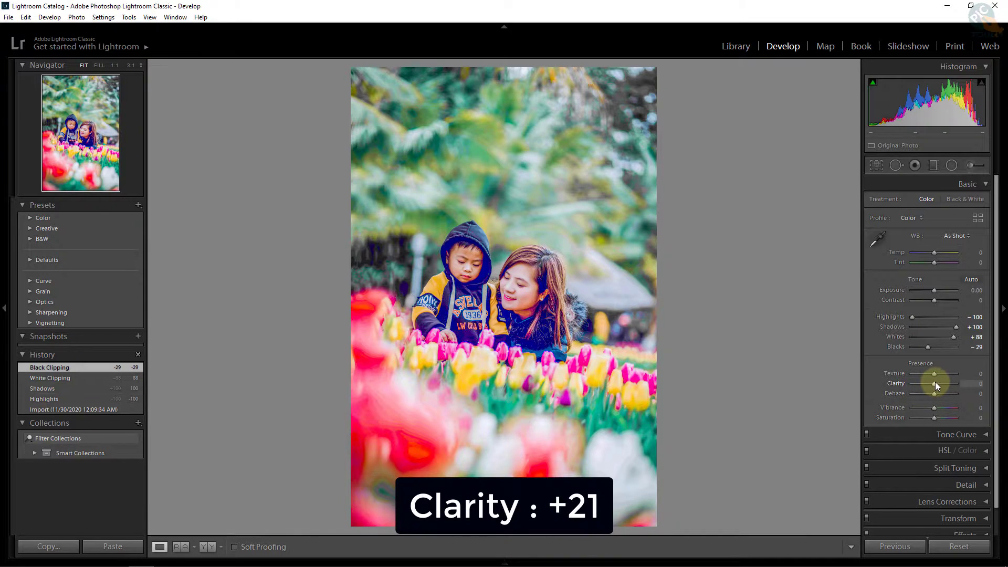
Step: Set Clarity +21, Dehaze +14, Vibrance +29 and Saturation +5 in the Presence section
{"action": "left_click_drag", "start_coordinate": [935, 387], "coordinate": [940, 388]}
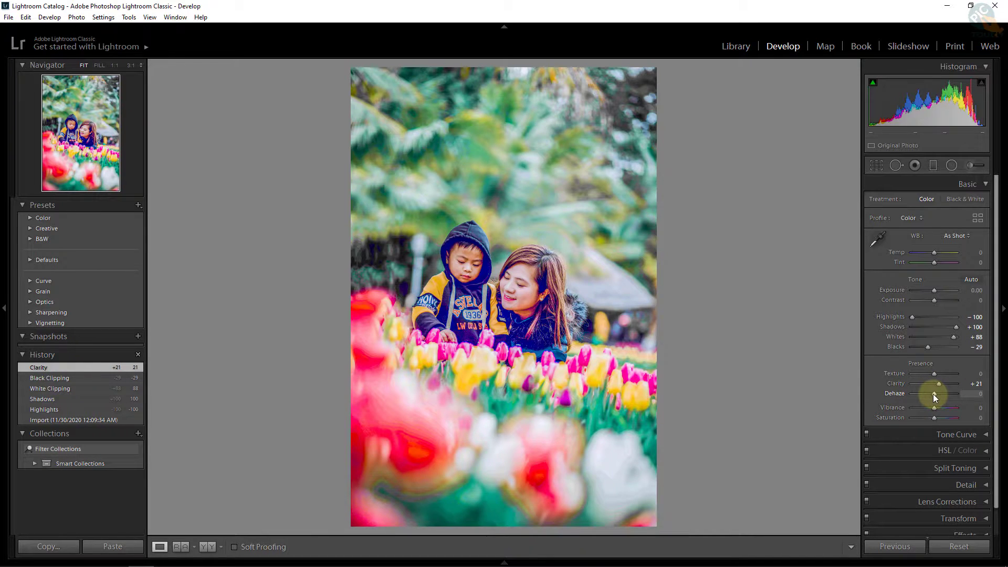
{"action": "left_click_drag", "start_coordinate": [933, 394], "coordinate": [937, 393]}
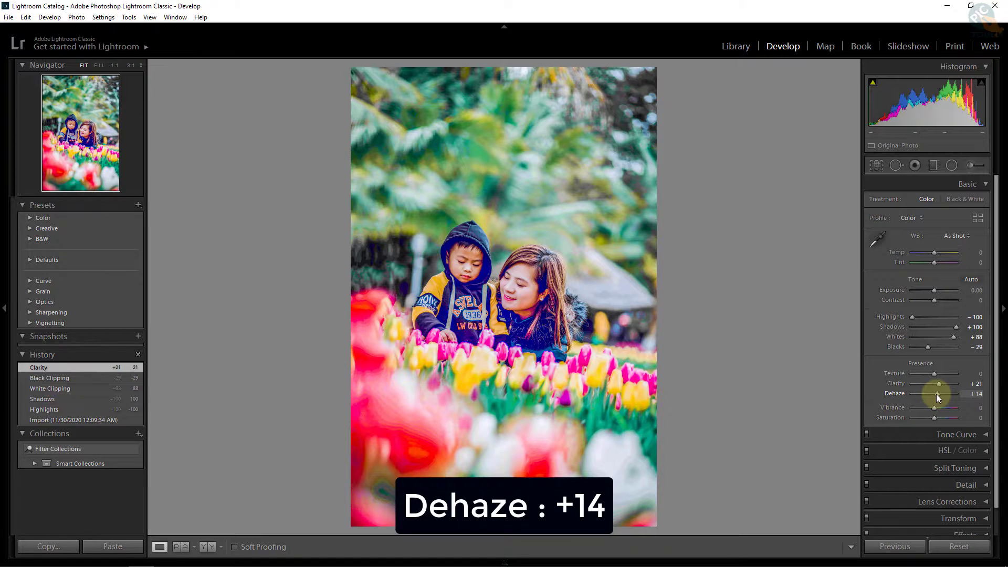
{"action": "left_click_drag", "start_coordinate": [934, 409], "coordinate": [940, 408]}
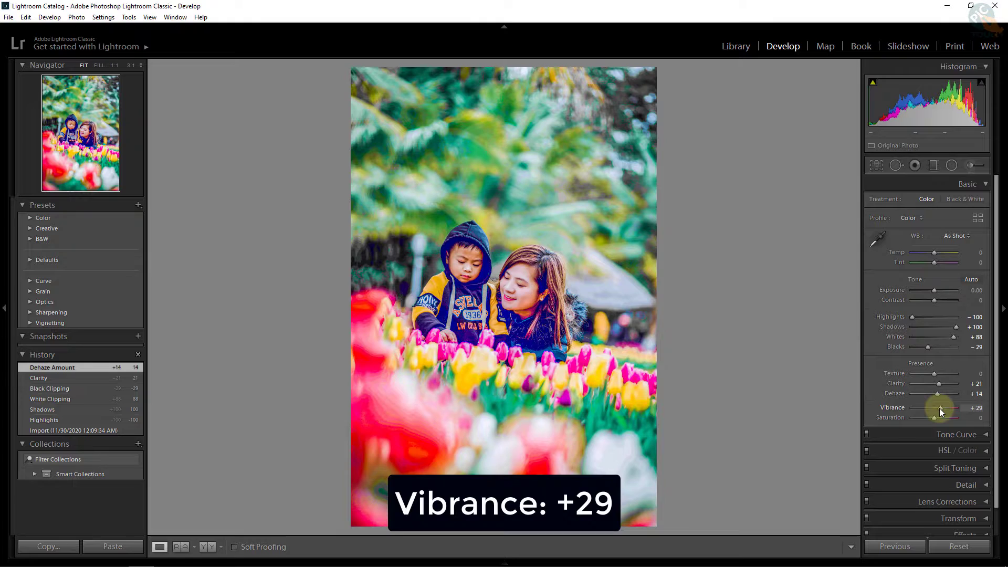
{"action": "left_click_drag", "start_coordinate": [936, 419], "coordinate": [934, 417]}
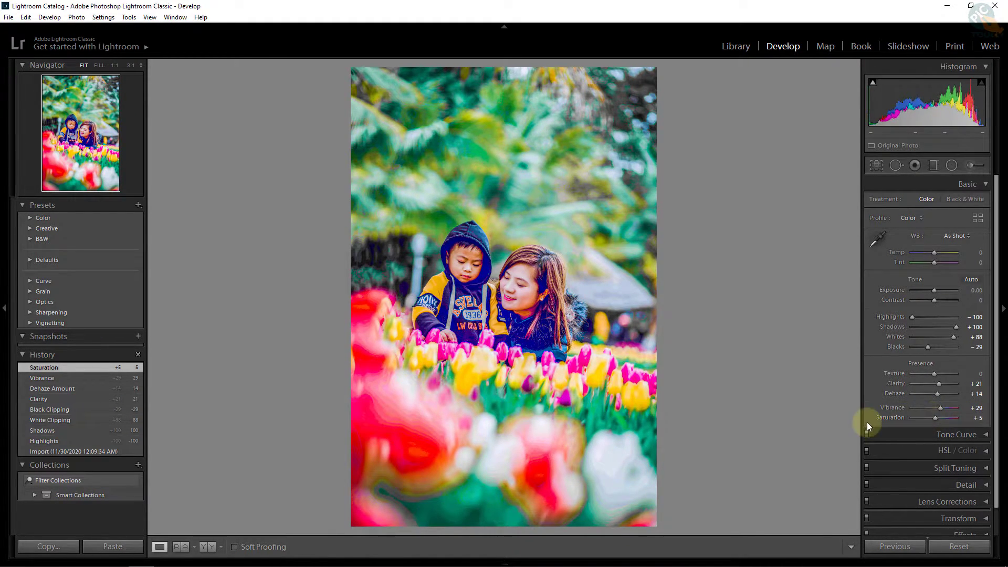
{"action": "left_click", "coordinate": [985, 435]}
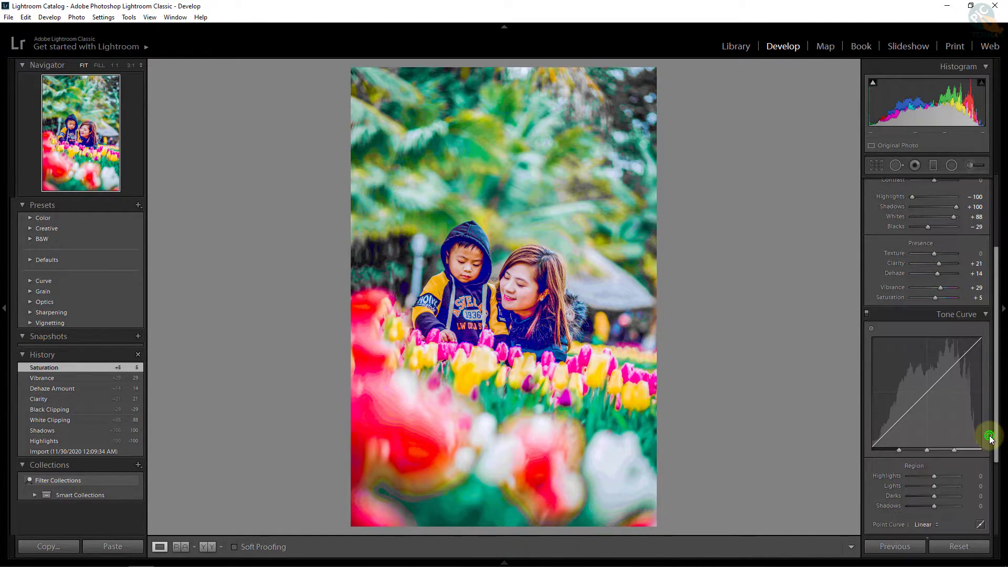
{"action": "scroll", "coordinate": [973, 402], "scroll_direction": "down", "scroll_amount": 3}
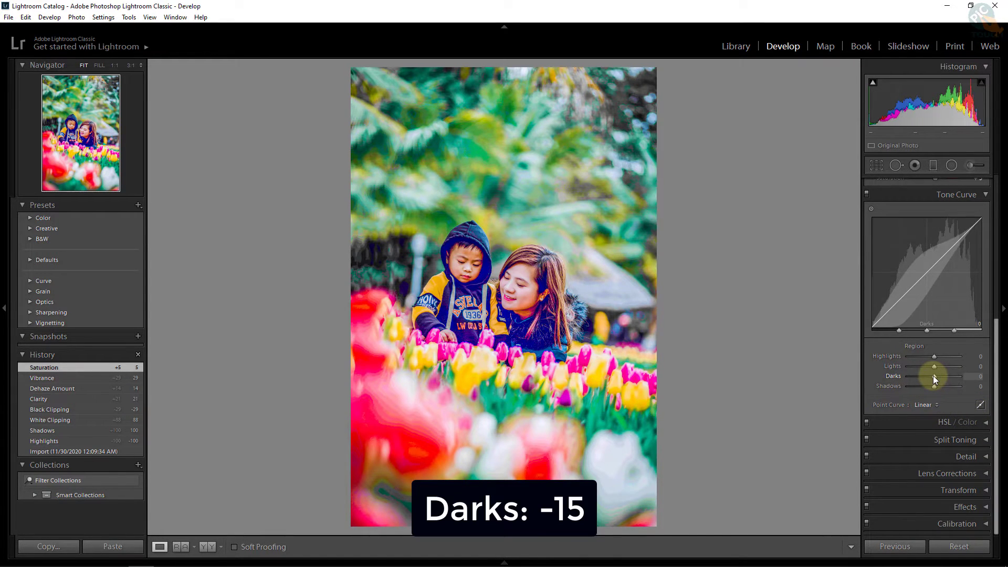
{"action": "left_click_drag", "start_coordinate": [934, 378], "coordinate": [931, 377]}
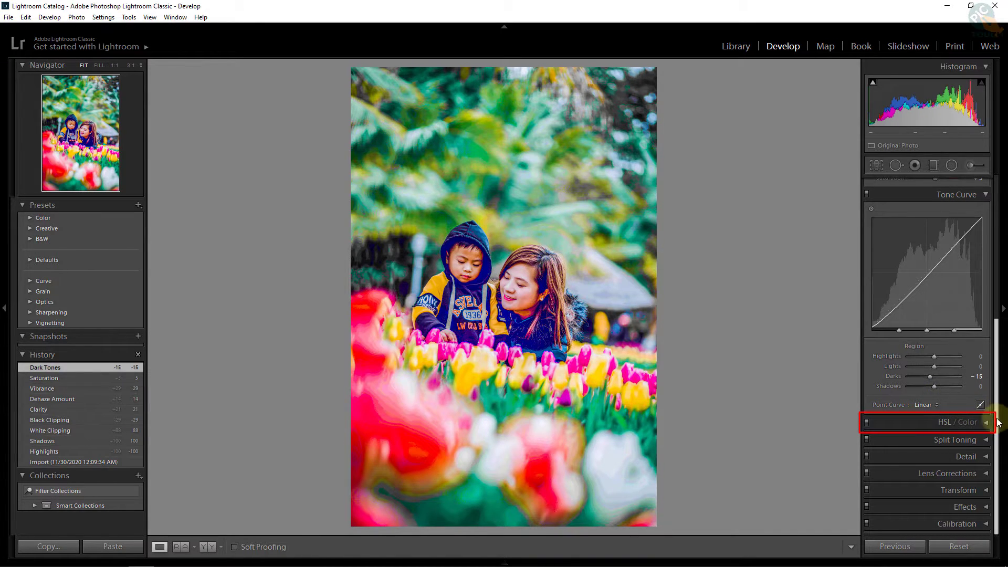
Step: In HSL, shift Green hue +20, Blue +11, Aqua +4, and lower Orange saturation to -20
{"action": "left_click", "coordinate": [946, 422]}
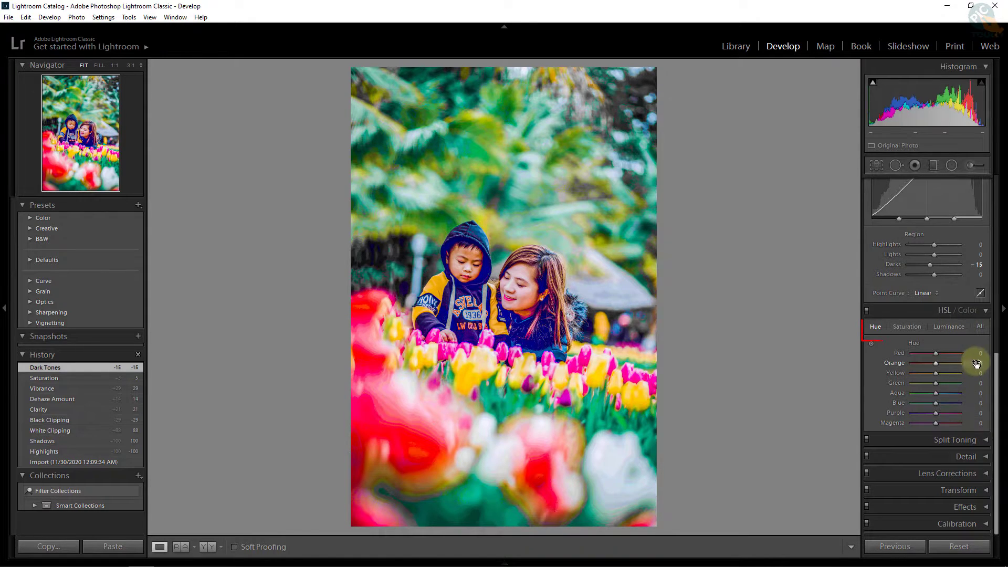
{"action": "left_click", "coordinate": [878, 326]}
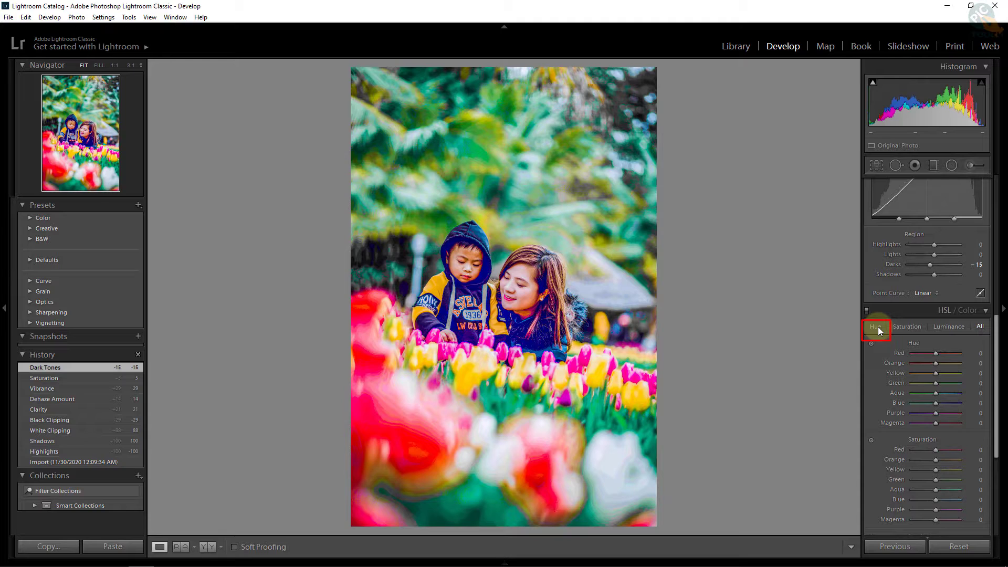
{"action": "left_click", "coordinate": [879, 327]}
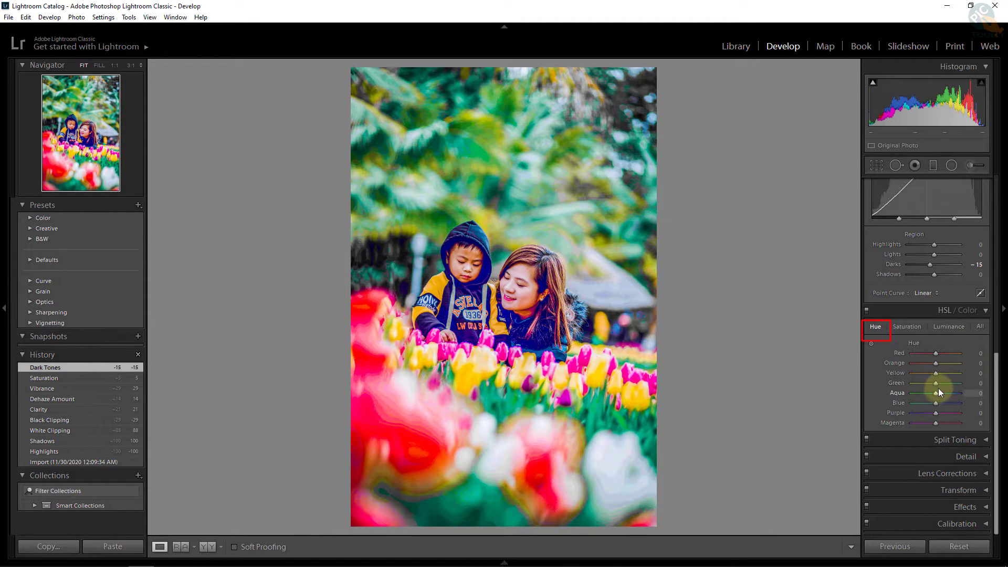
{"action": "left_click_drag", "start_coordinate": [938, 384], "coordinate": [941, 384]}
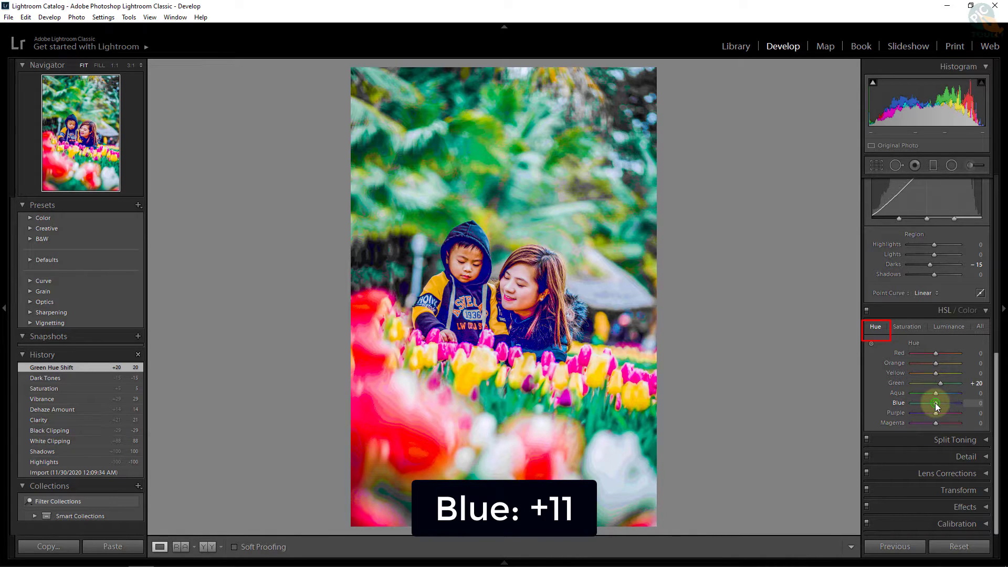
{"action": "left_click_drag", "start_coordinate": [937, 403], "coordinate": [939, 404]}
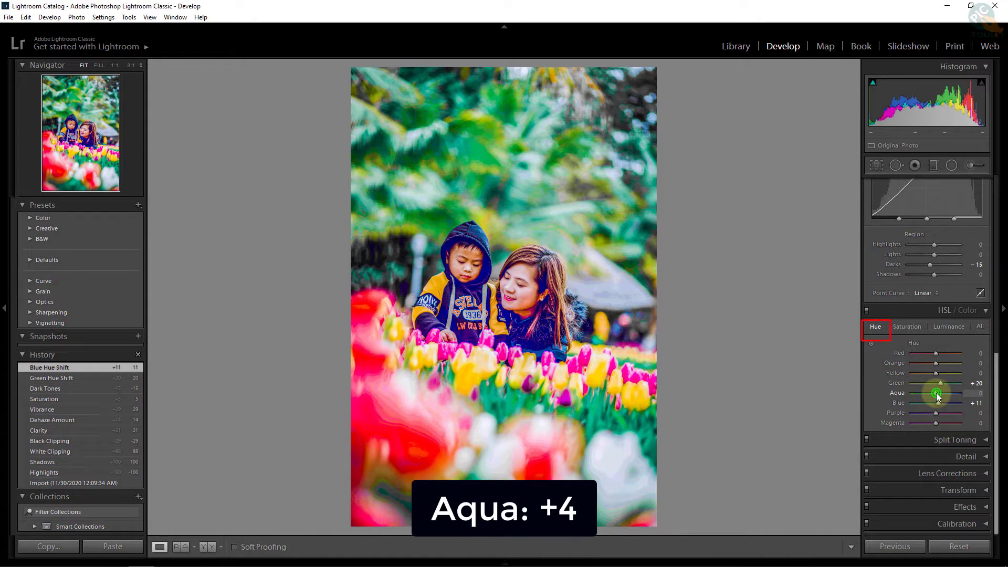
{"action": "left_click", "coordinate": [938, 393]}
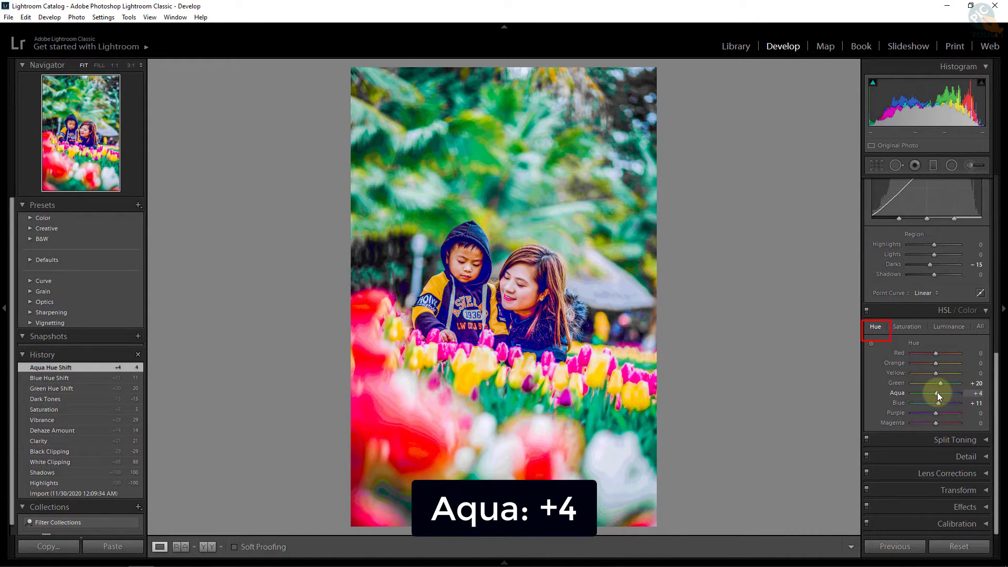
{"action": "left_click", "coordinate": [908, 326]}
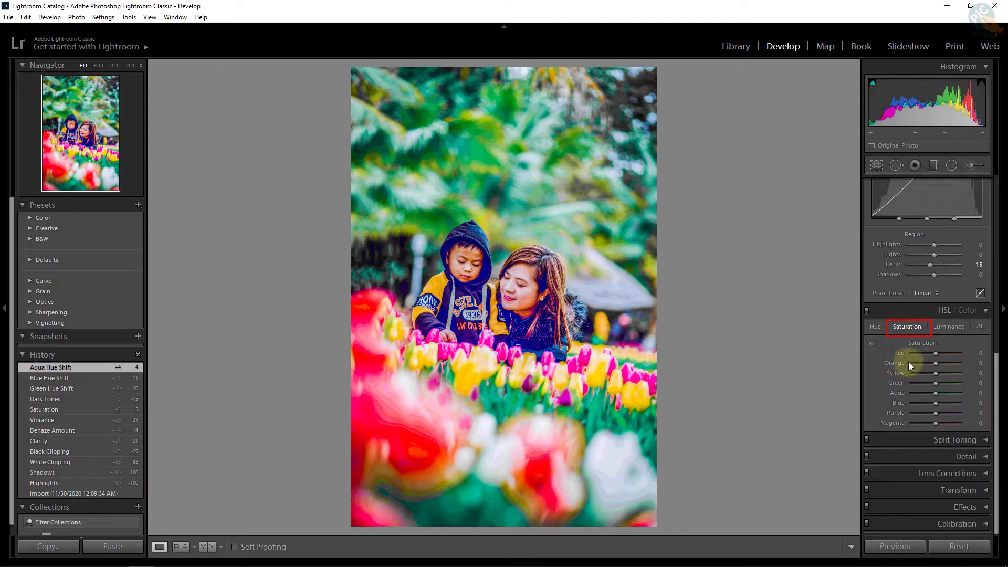
{"action": "left_click_drag", "start_coordinate": [935, 364], "coordinate": [930, 364]}
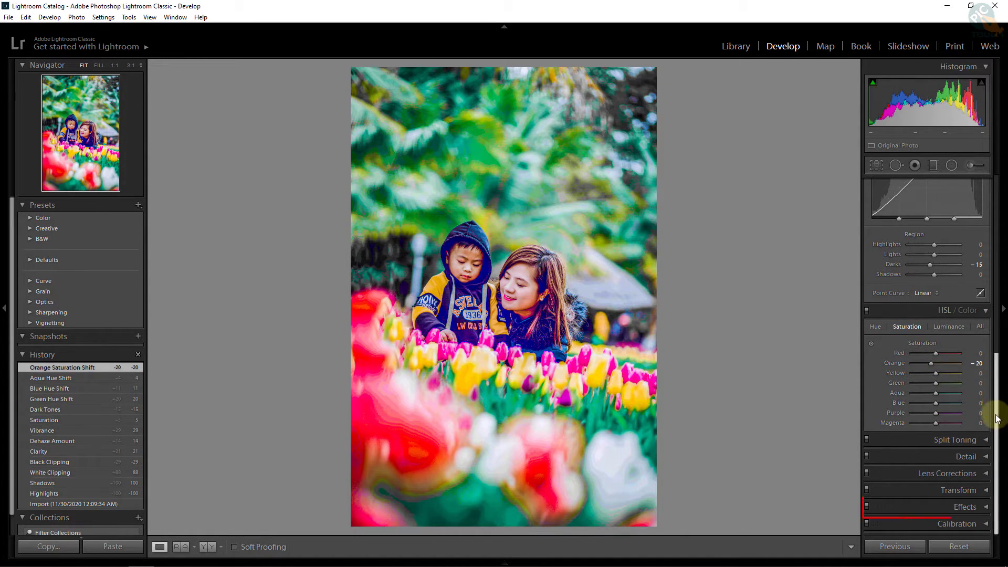
Step: Set the Effects panel's Post-Crop Vignetting Amount to -10
{"action": "left_click", "coordinate": [985, 507]}
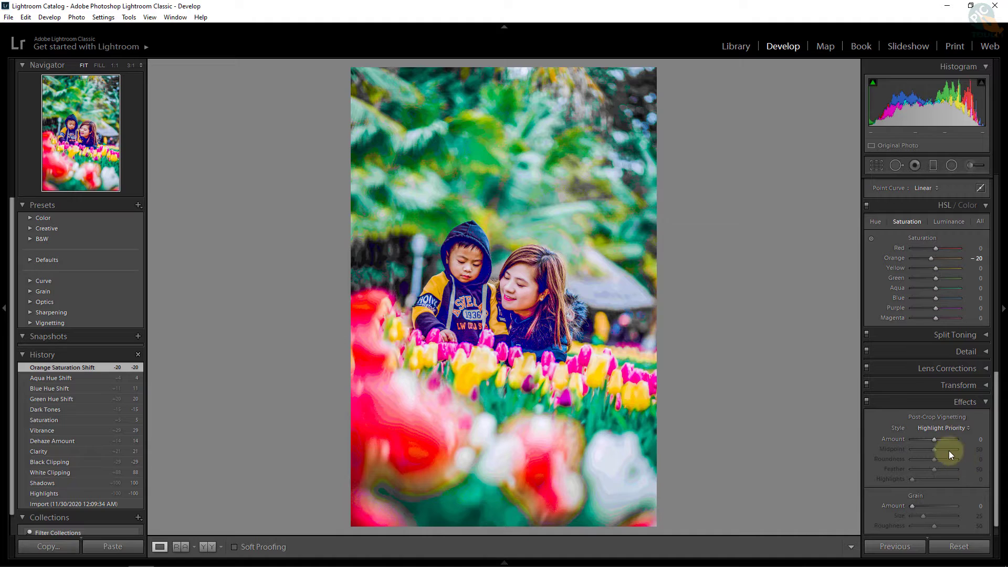
{"action": "scroll", "coordinate": [939, 448], "scroll_direction": "down", "scroll_amount": 1}
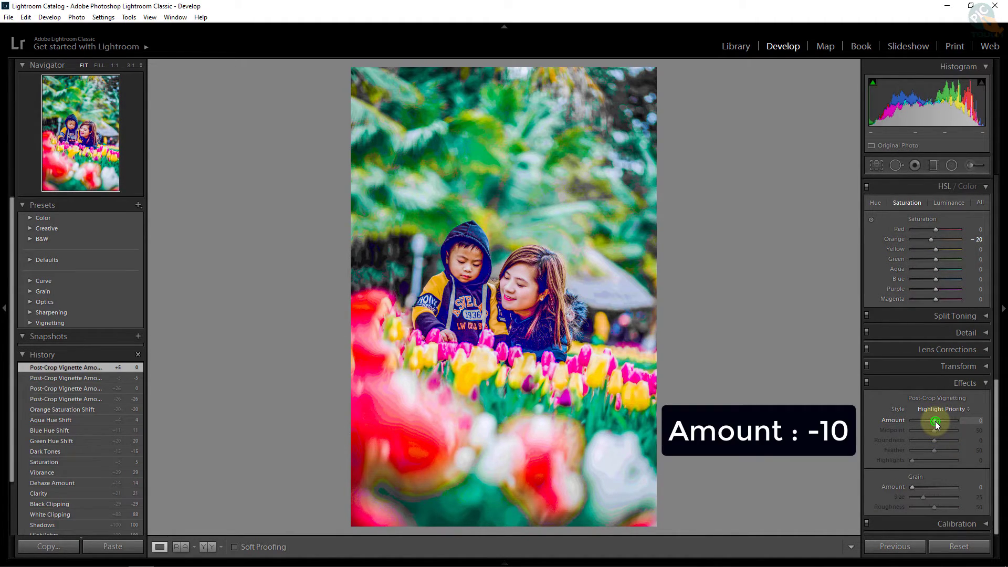
{"action": "left_click_drag", "start_coordinate": [935, 422], "coordinate": [933, 421]}
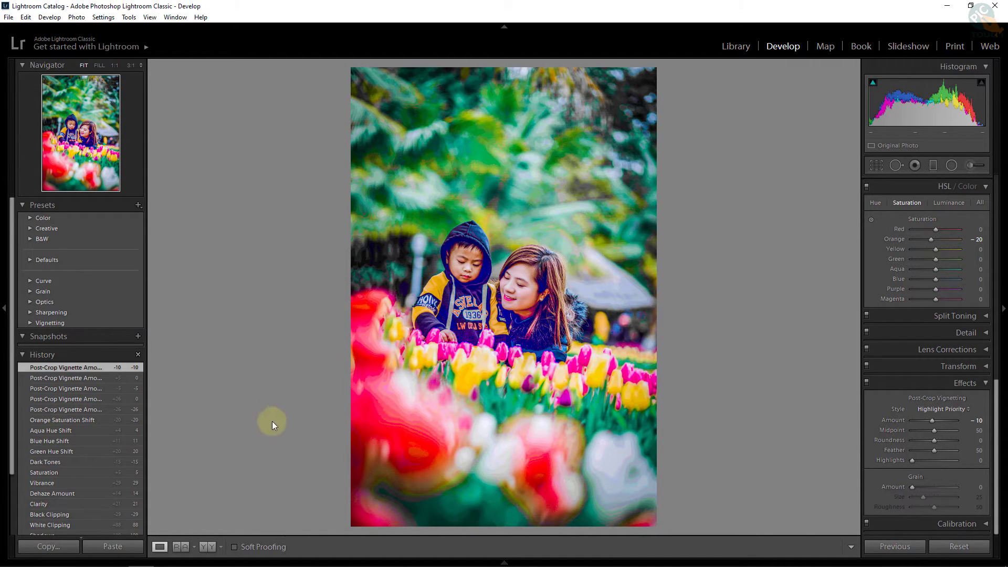
Step: Show the dark original and the brightened edit in the Before & After side-by-side view
{"action": "left_click", "coordinate": [208, 552]}
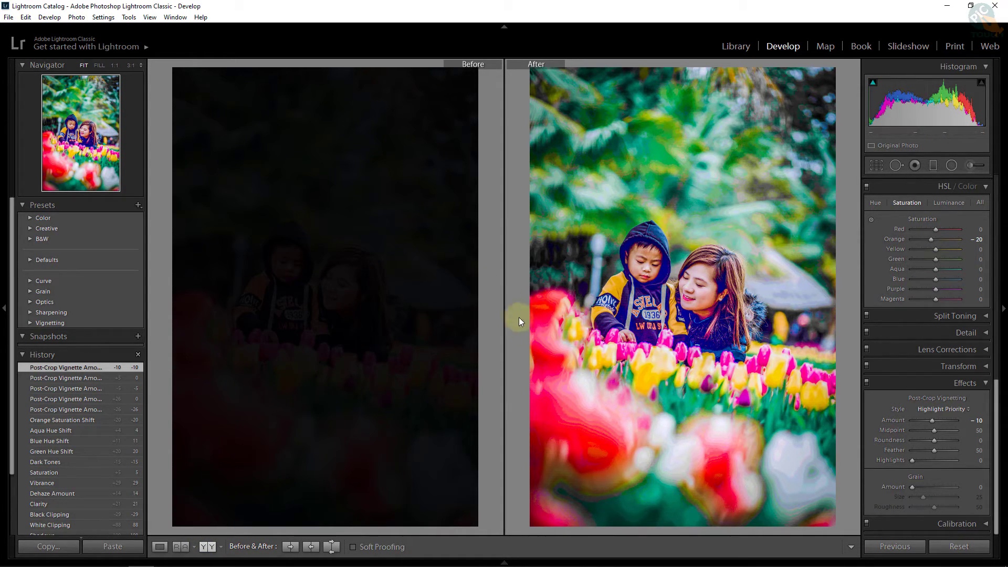
{"action": "left_click", "coordinate": [9, 18]}
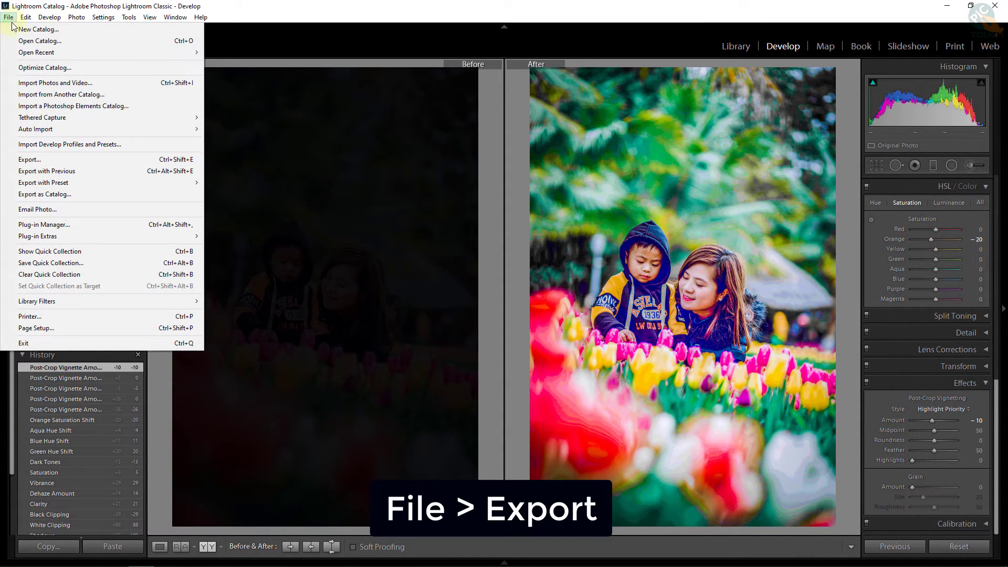
Step: Export the photo to the Desktop as an sRGB JPEG at quality 100
{"action": "left_click", "coordinate": [53, 160]}
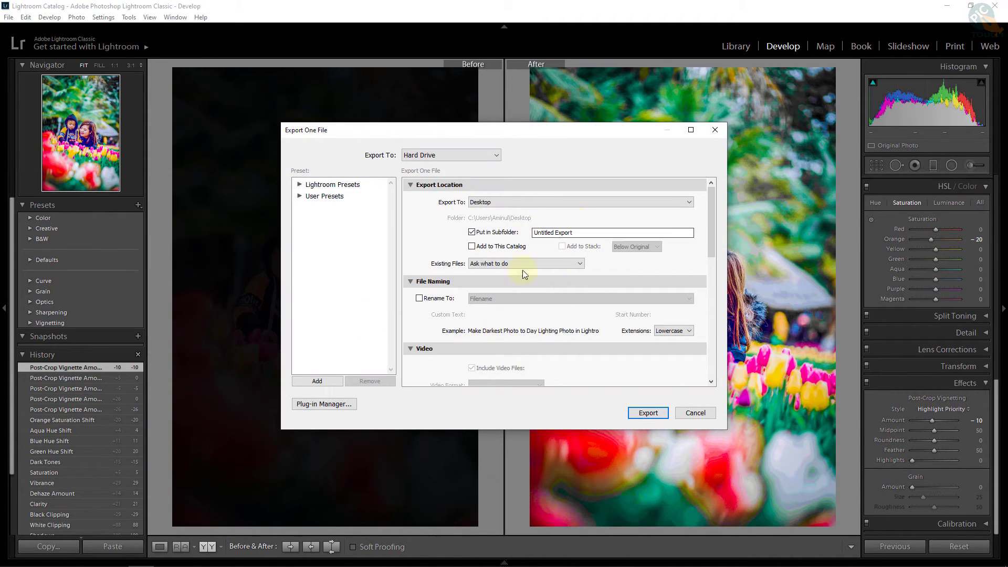
{"action": "left_click_drag", "start_coordinate": [711, 222], "coordinate": [716, 281]}
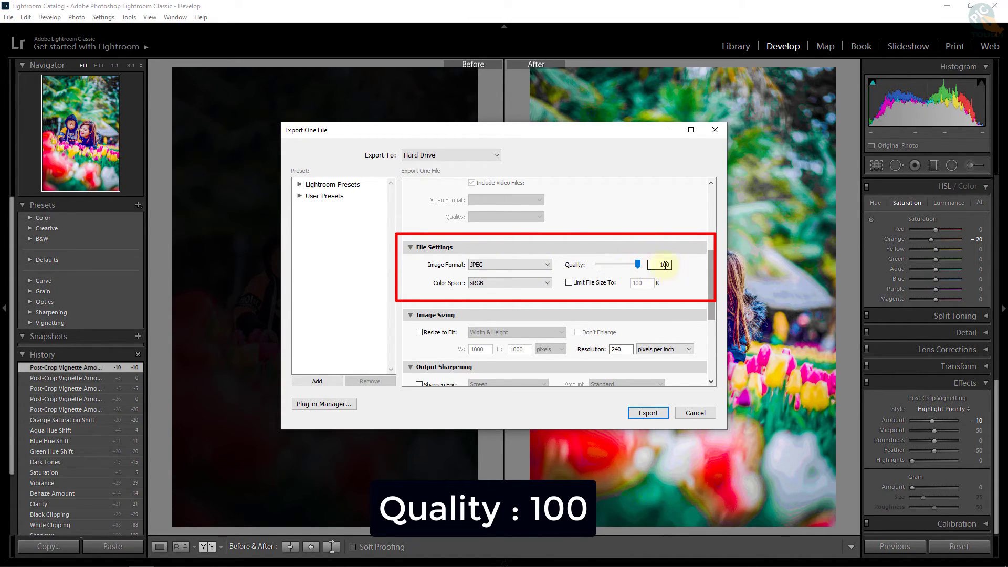
{"action": "mouse_move", "coordinate": [715, 286]}
{"action": "left_mouse_down"}
{"action": "mouse_move", "coordinate": [712, 332]}
{"action": "mouse_move", "coordinate": [704, 271]}
{"action": "left_mouse_up"}
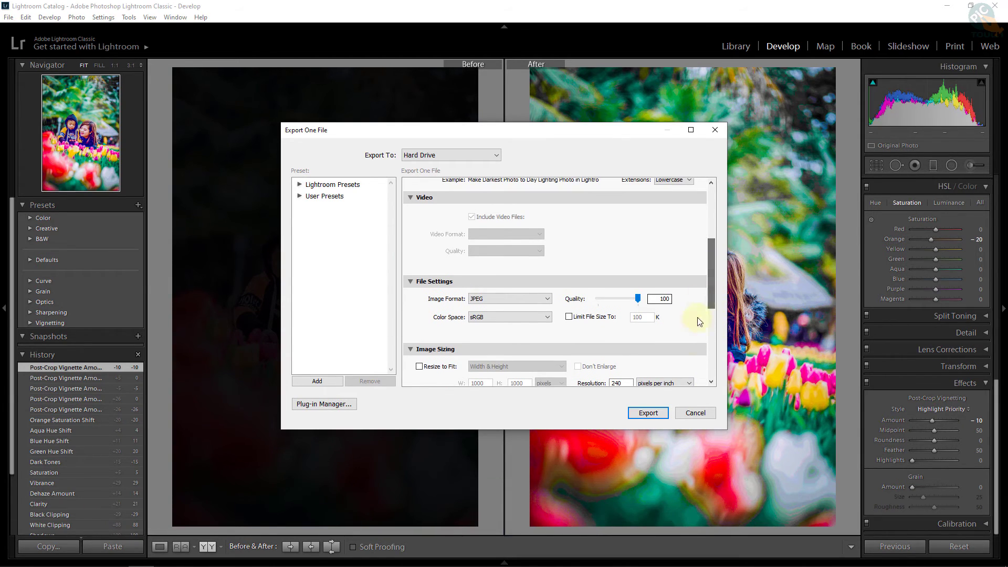
{"action": "left_click", "coordinate": [648, 413]}
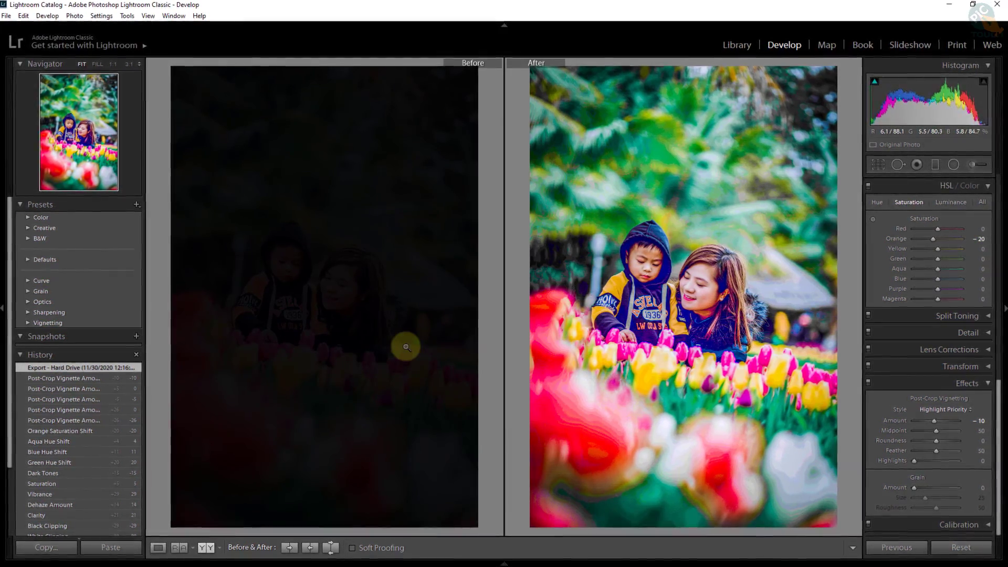